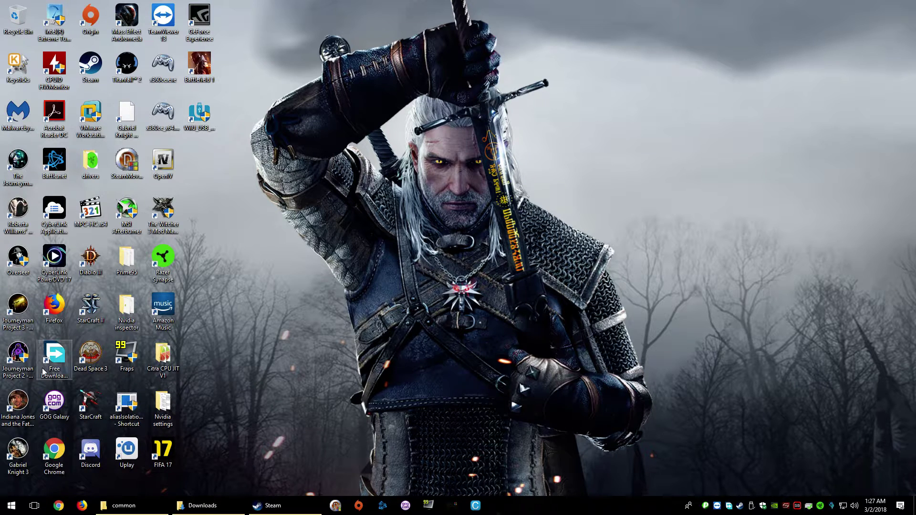
Bring the Downloads folder window forward and move it to the right
mouse_move(210, 513)
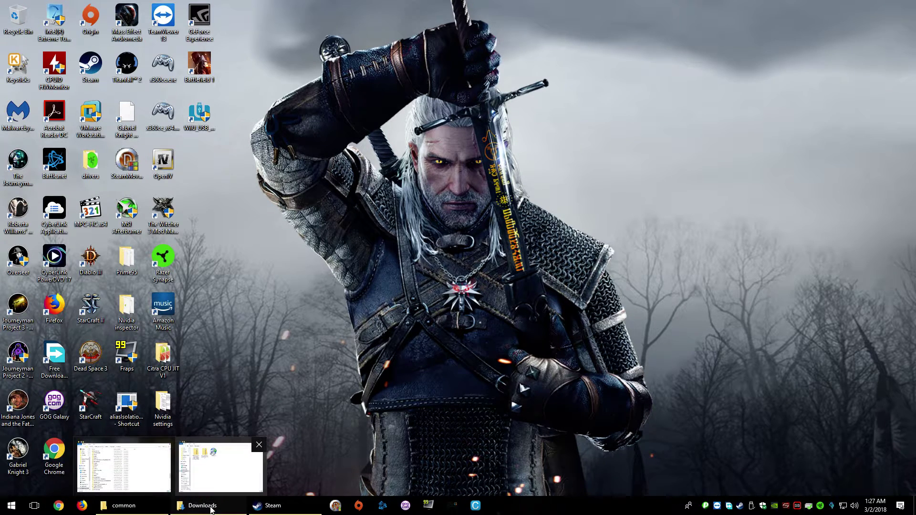
click(215, 478)
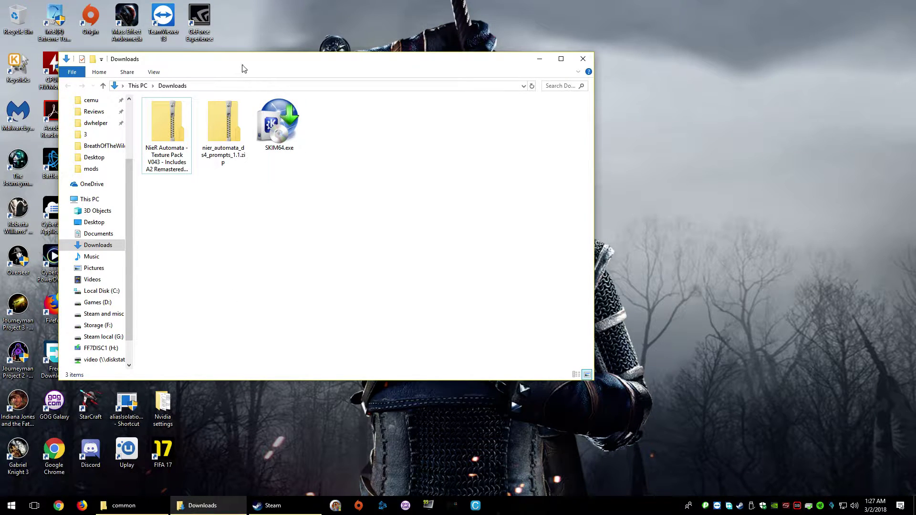
drag(241, 64, 420, 58)
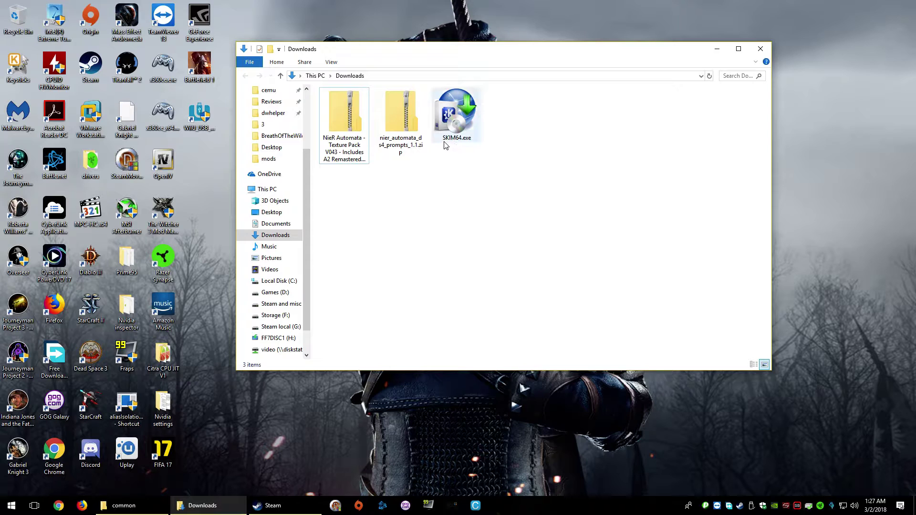
Launch SKIM64.exe from the Downloads folder
mouse_move(448, 143)
mouse_move(461, 127)
click(454, 114)
double_click(454, 114)
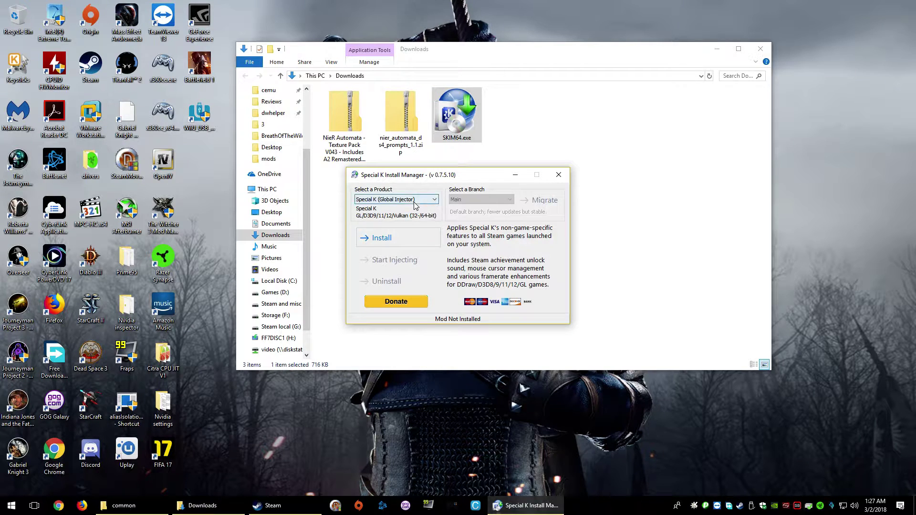
Install the "FAR" (Fix Automata Res.) product with Special K Install Manager, then close it
click(431, 200)
click(413, 201)
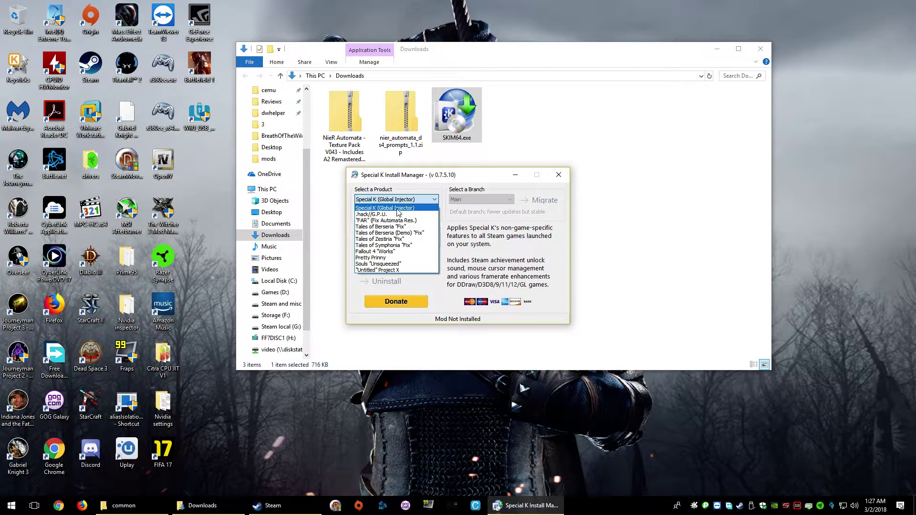
click(394, 220)
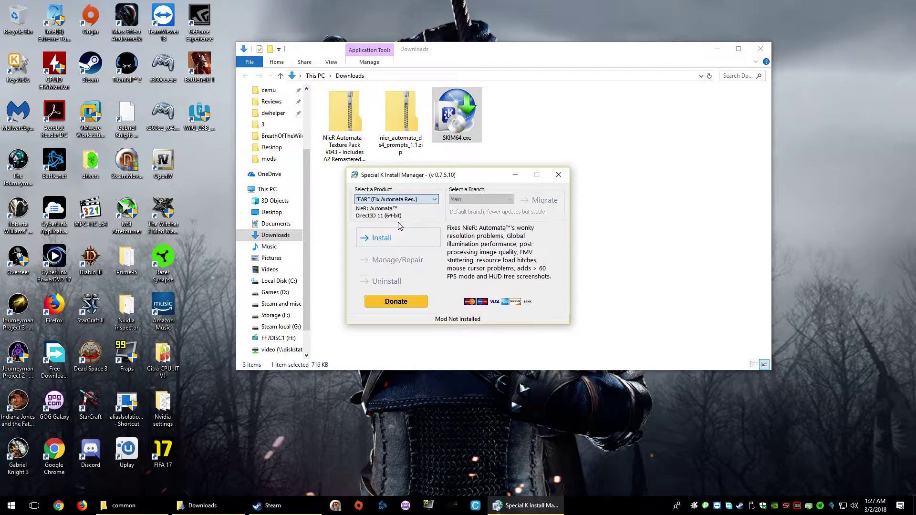
click(390, 248)
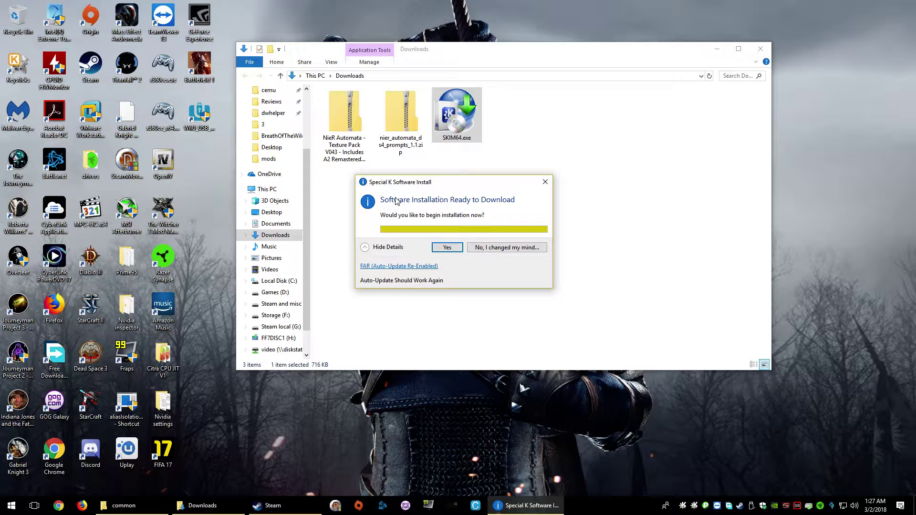
click(448, 248)
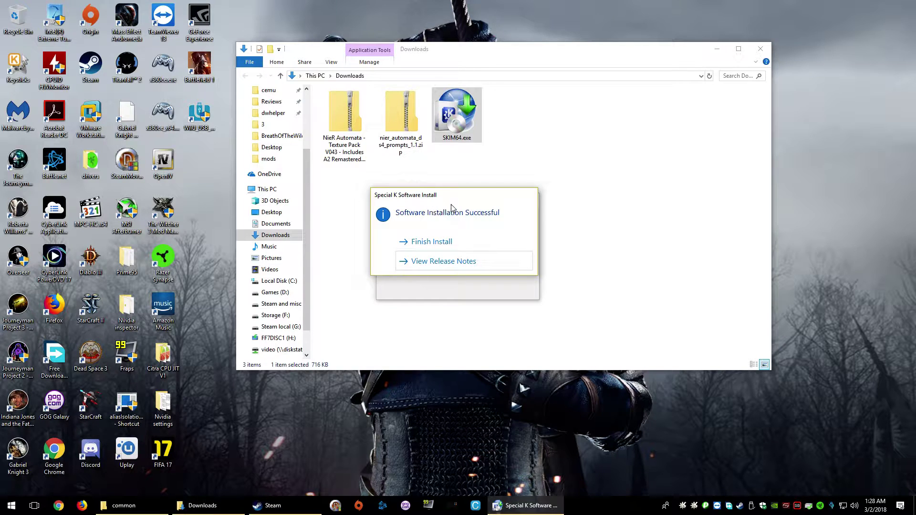
click(457, 243)
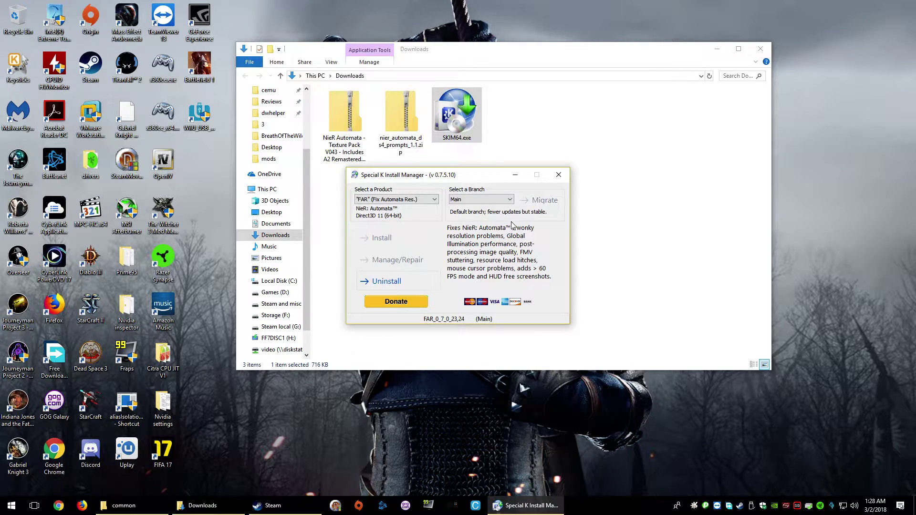
click(559, 175)
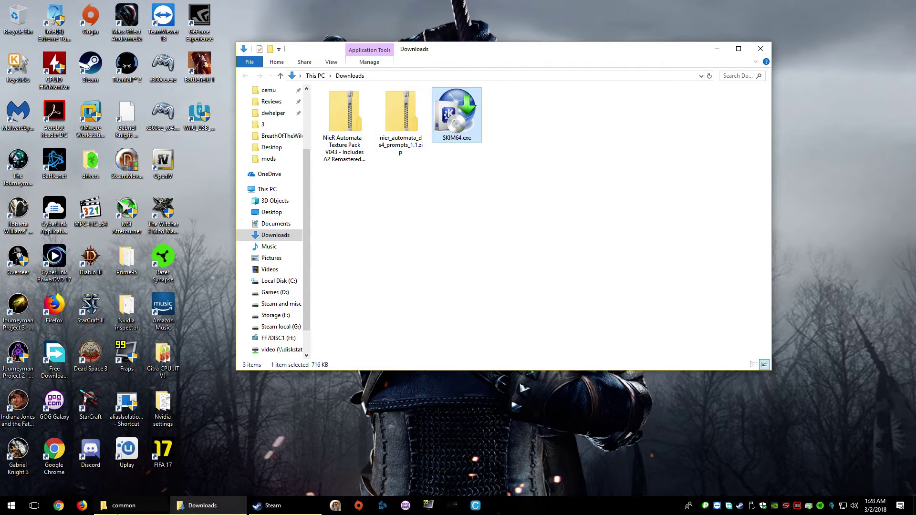
Open the NieRAutomata folder from the Steam common games folder, then return to Downloads
click(105, 507)
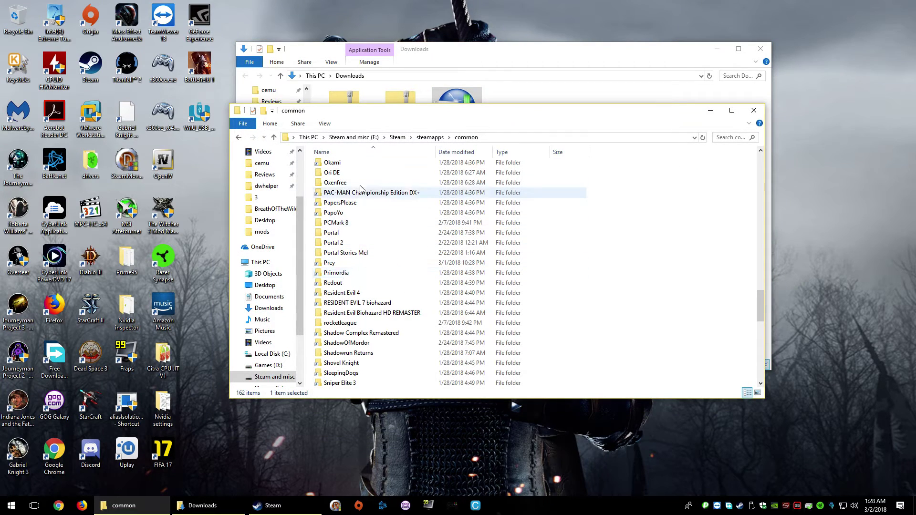
scroll(372, 210, up, 3)
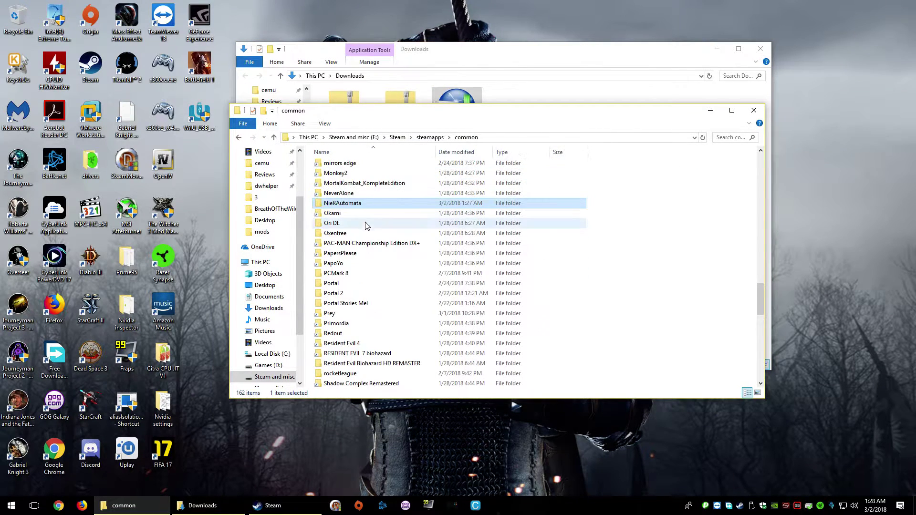
scroll(367, 225, down, 3)
scroll(367, 243, up, 10)
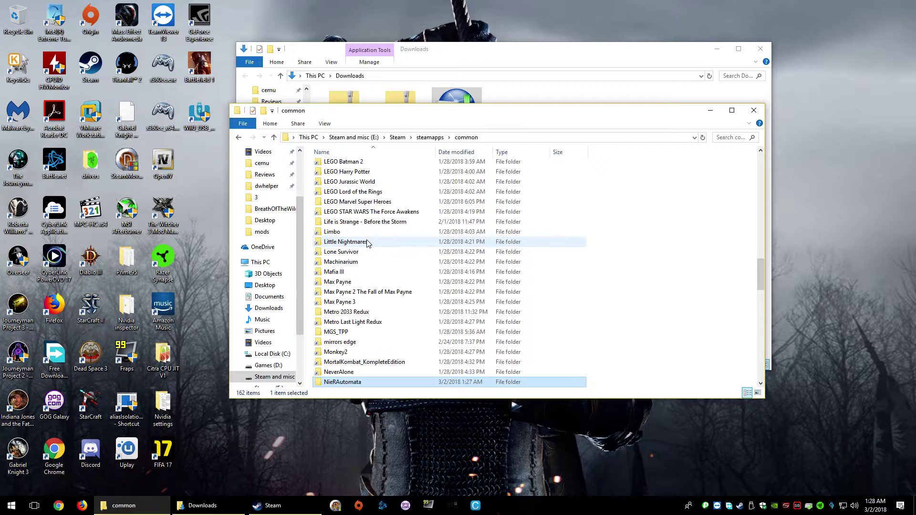
scroll(368, 244, down, 4)
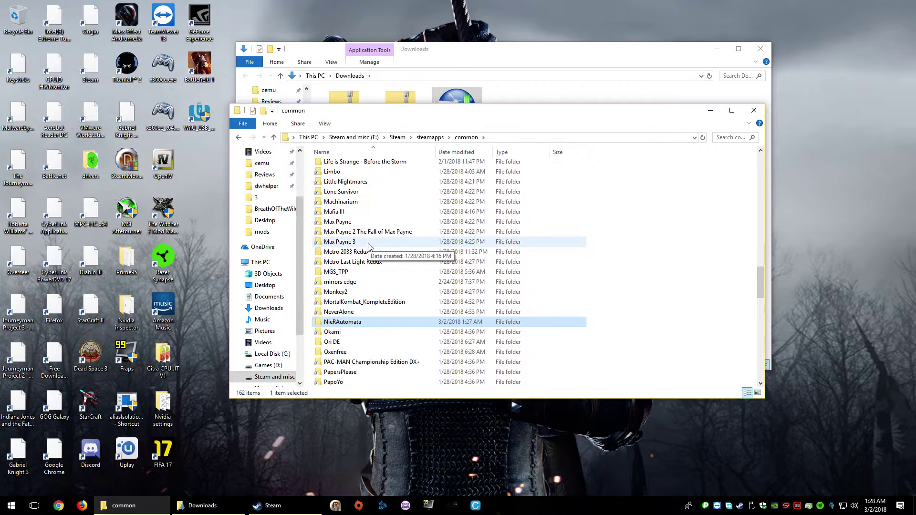
double_click(356, 322)
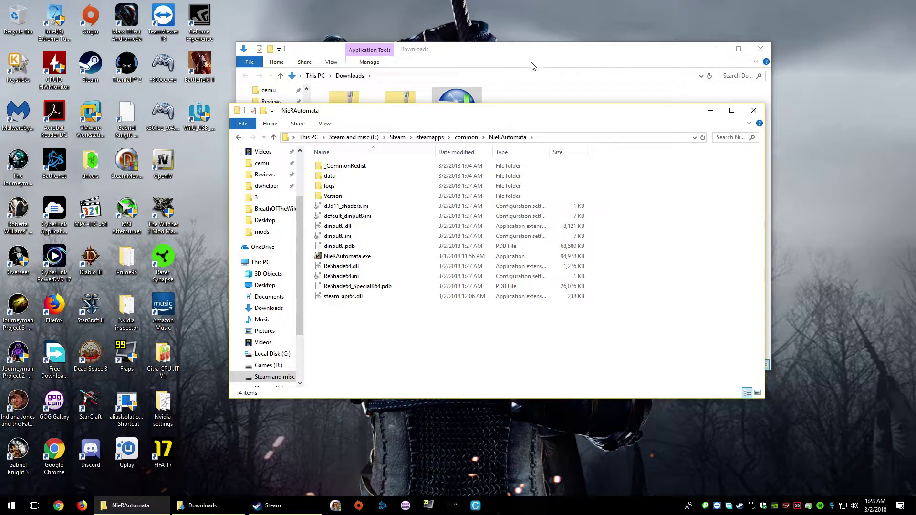
click(515, 58)
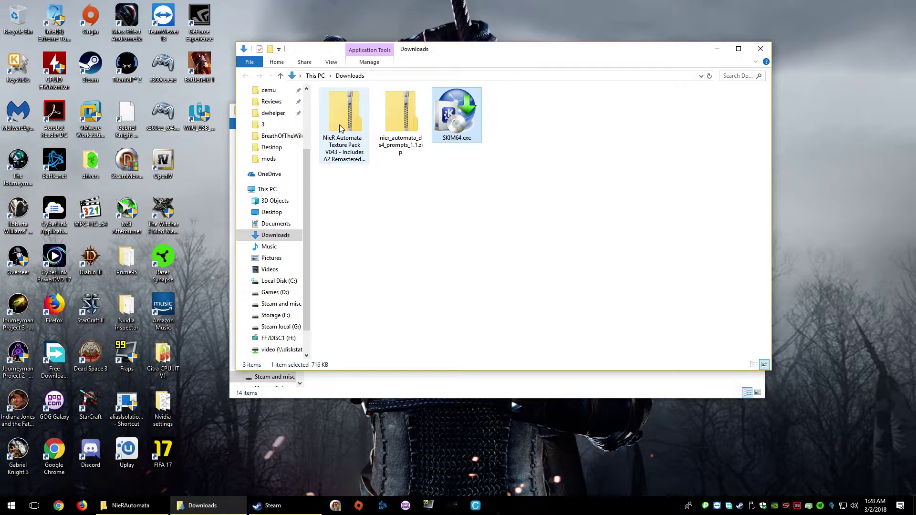
Open the texture pack zip and copy its FAR_Res folder into the NieRAutomata folder
drag(418, 54, 563, 89)
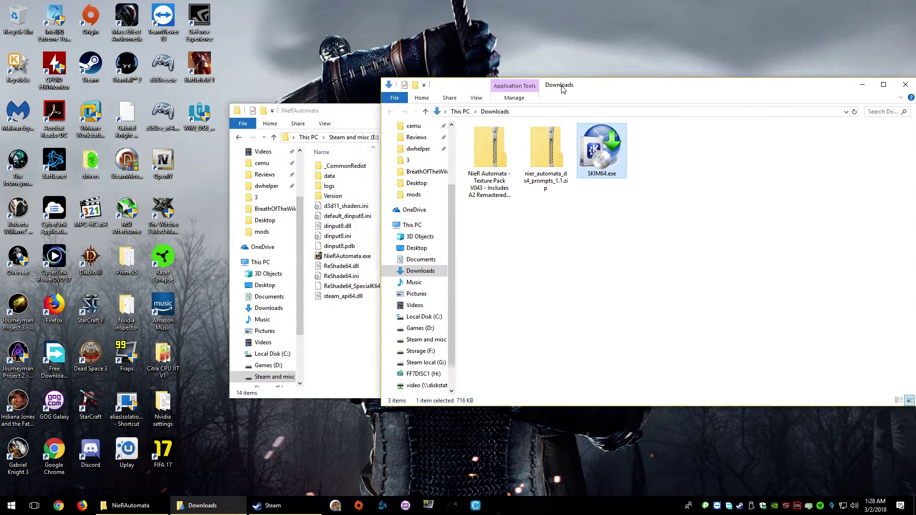
double_click(487, 172)
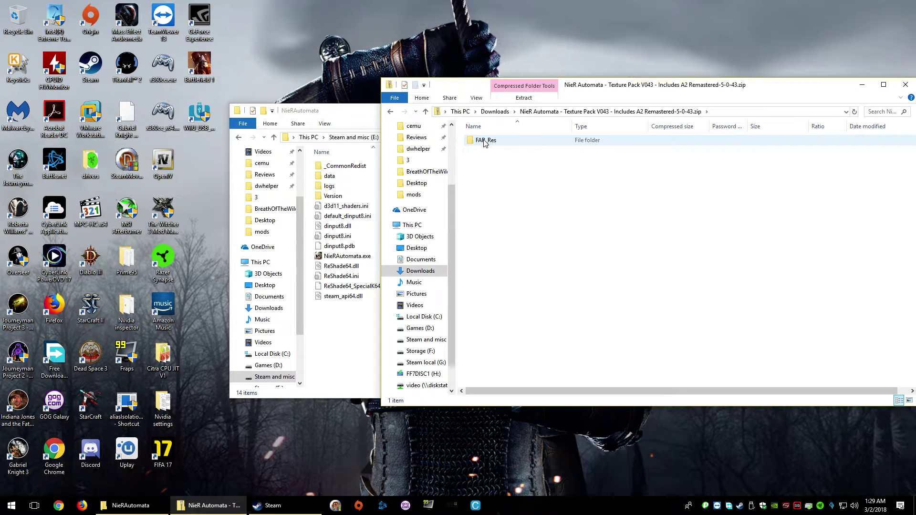
drag(485, 143, 346, 360)
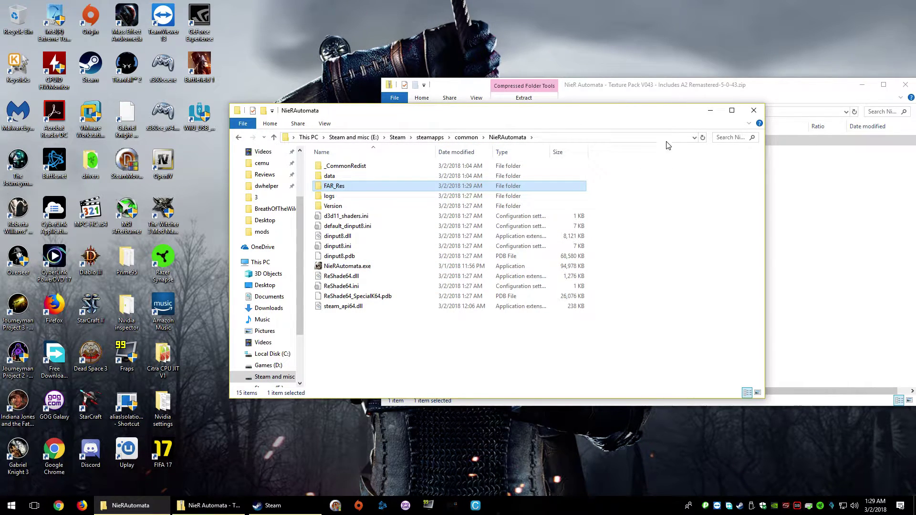
Go back from the texture pack zip to the Downloads folder
click(593, 88)
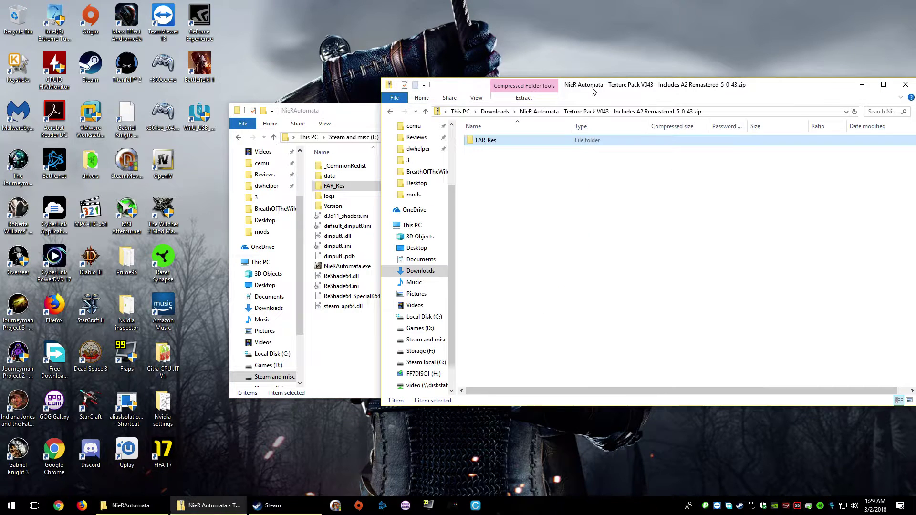
key(BackSpace)
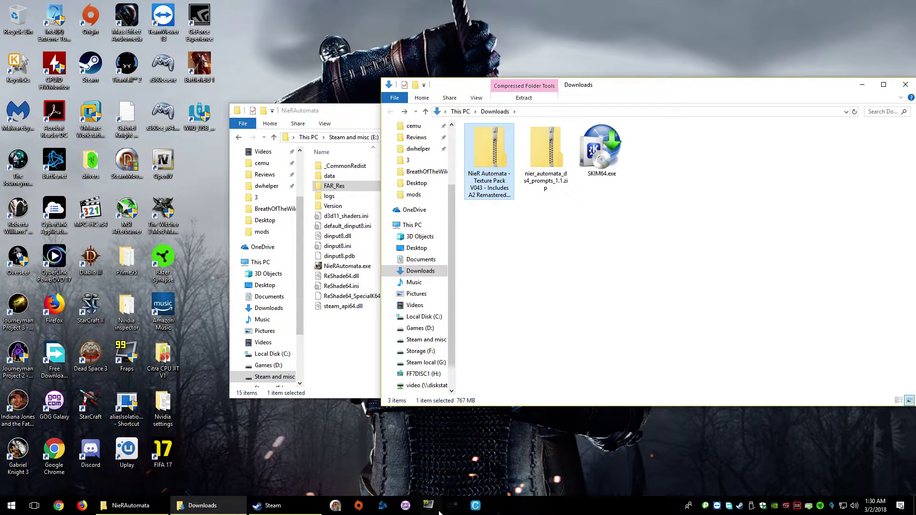
click(455, 506)
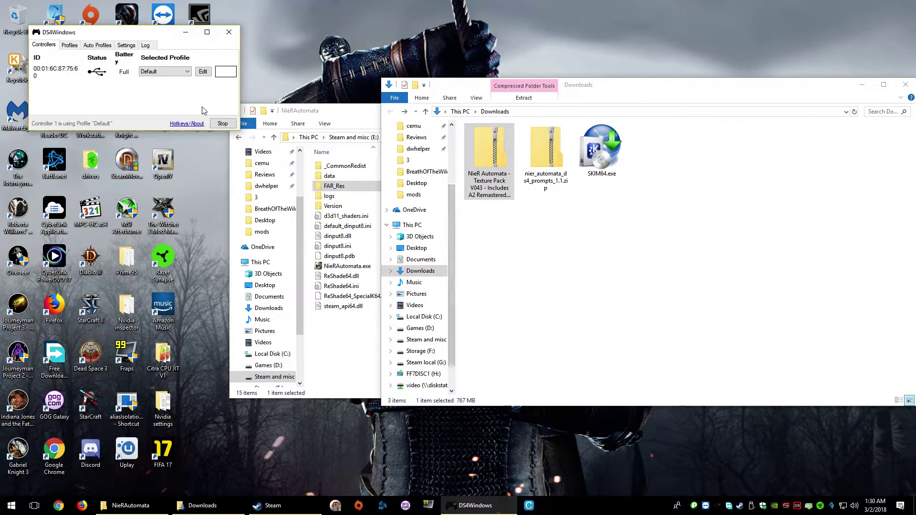
click(185, 32)
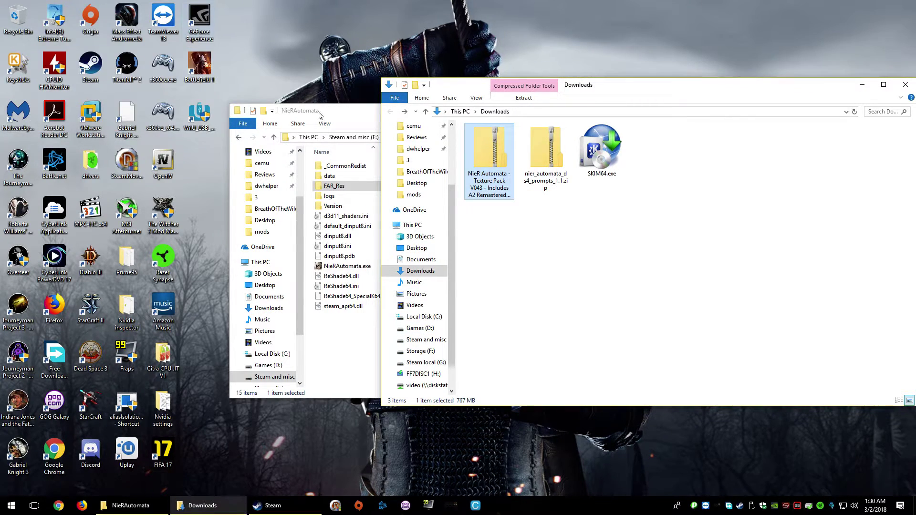
Copy the data folder from nier_automata_ds4_prompts_1.1.zip into NieRAutomata, then return to Downloads
double_click(553, 158)
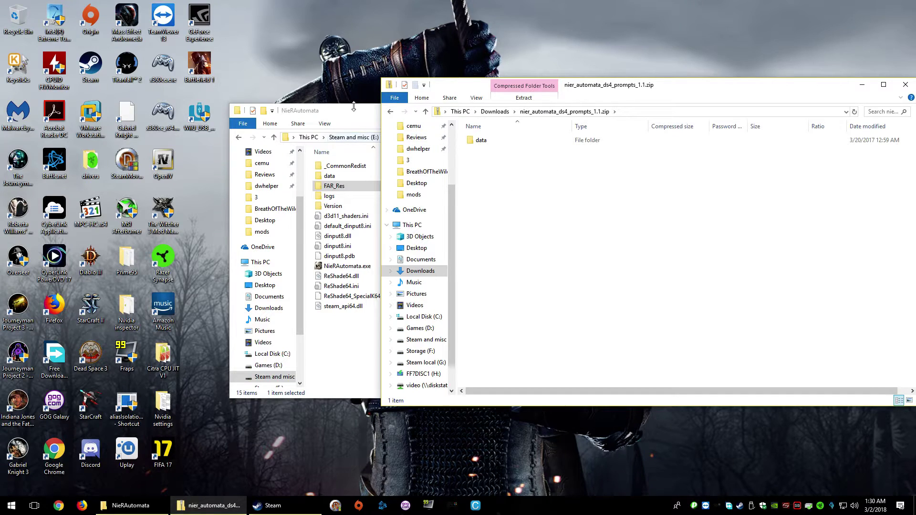
drag(480, 140, 337, 360)
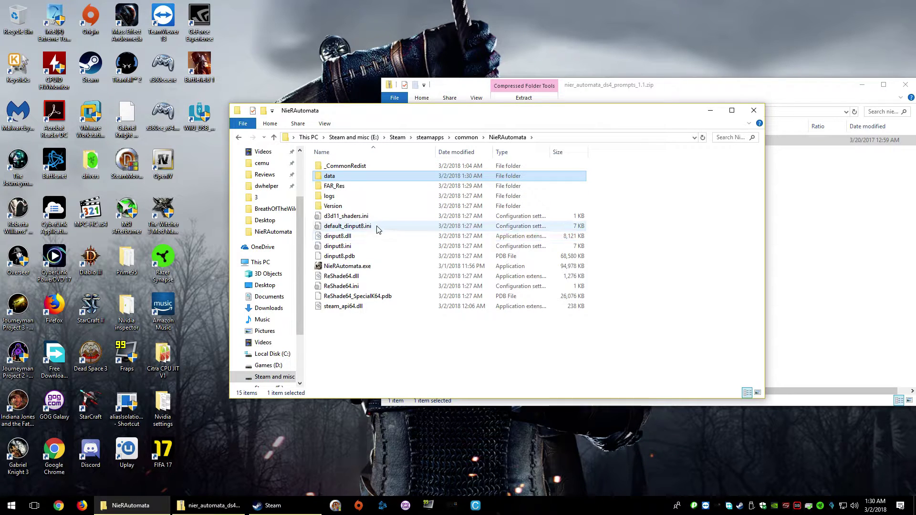
click(813, 106)
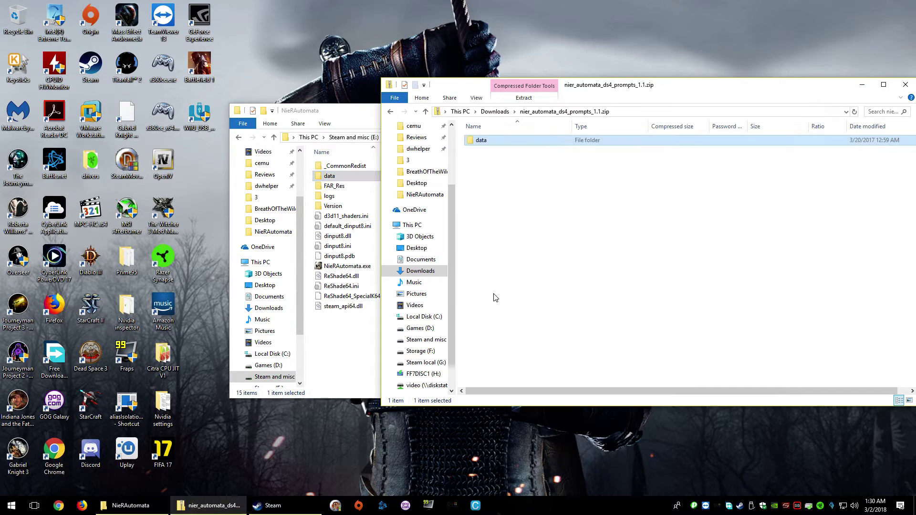
click(491, 111)
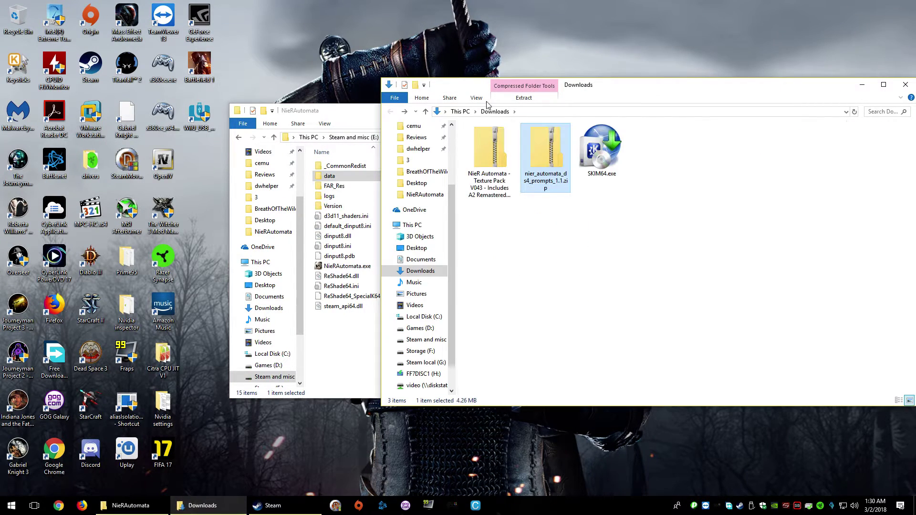
Close Downloads, open the game's data folder, and rename movie_logo to movie_logoa
double_click(389, 88)
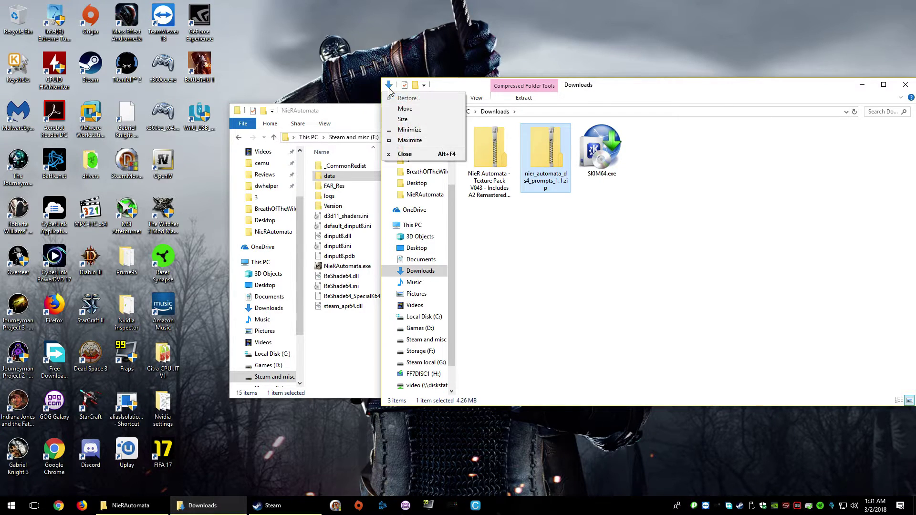
double_click(340, 180)
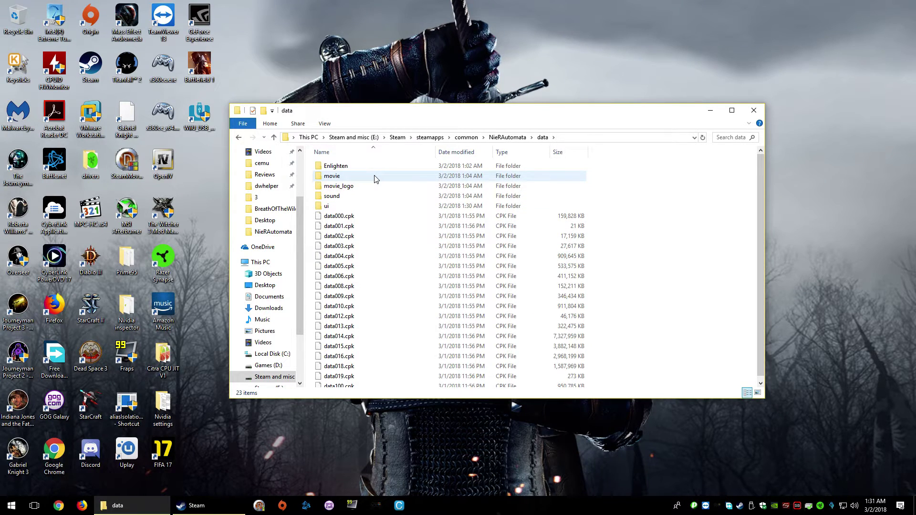
mouse_move(374, 179)
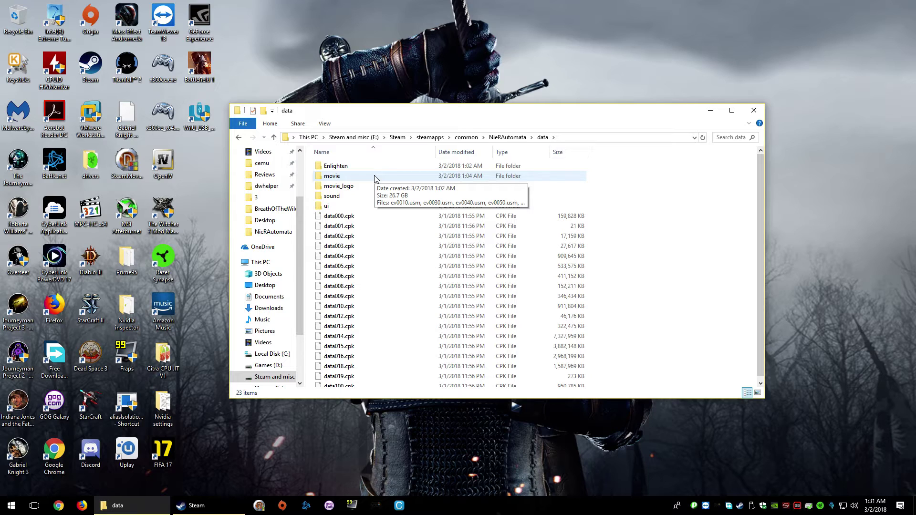
mouse_move(361, 197)
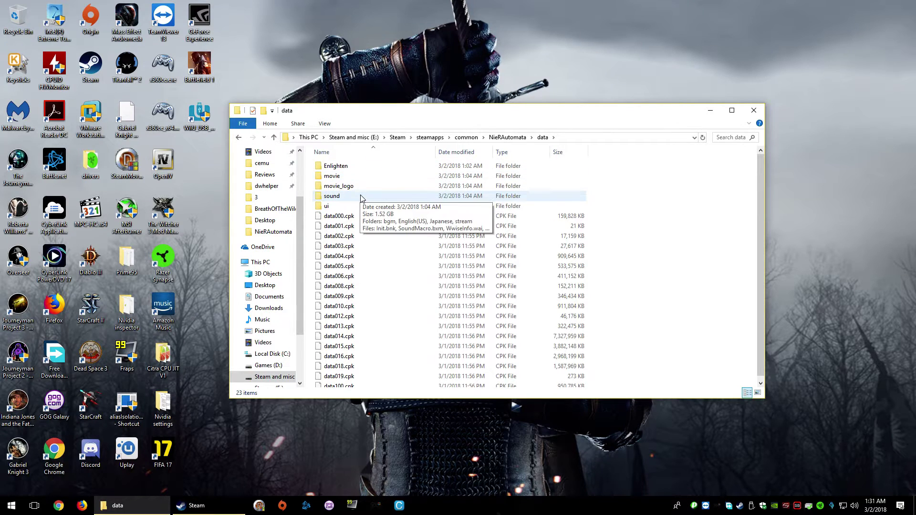
click(356, 189)
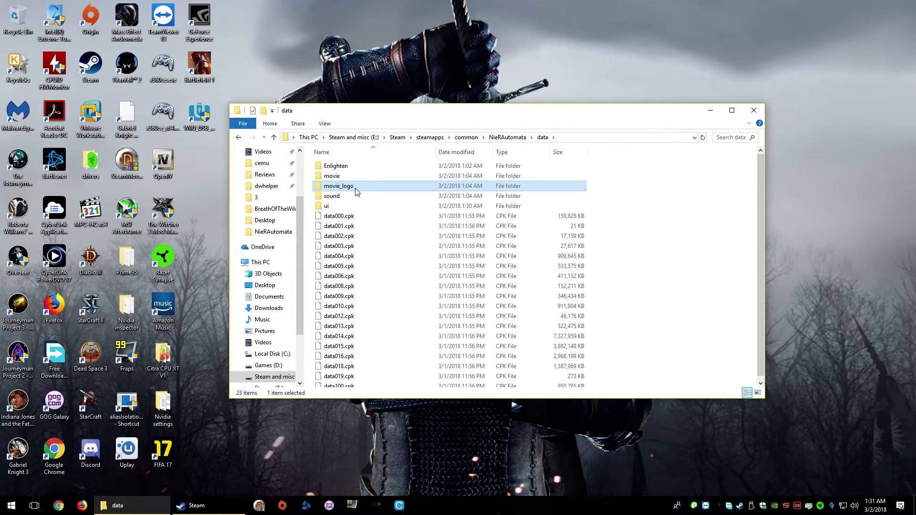
click(363, 186)
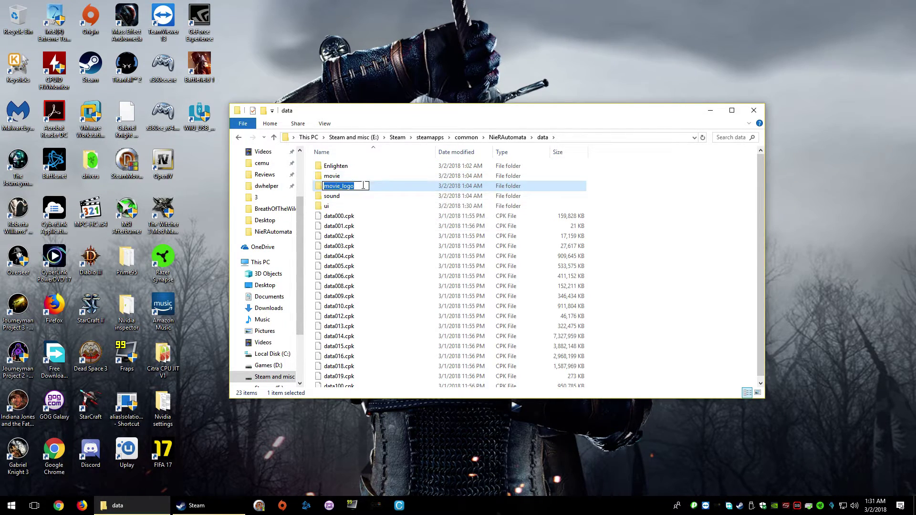
click(363, 185)
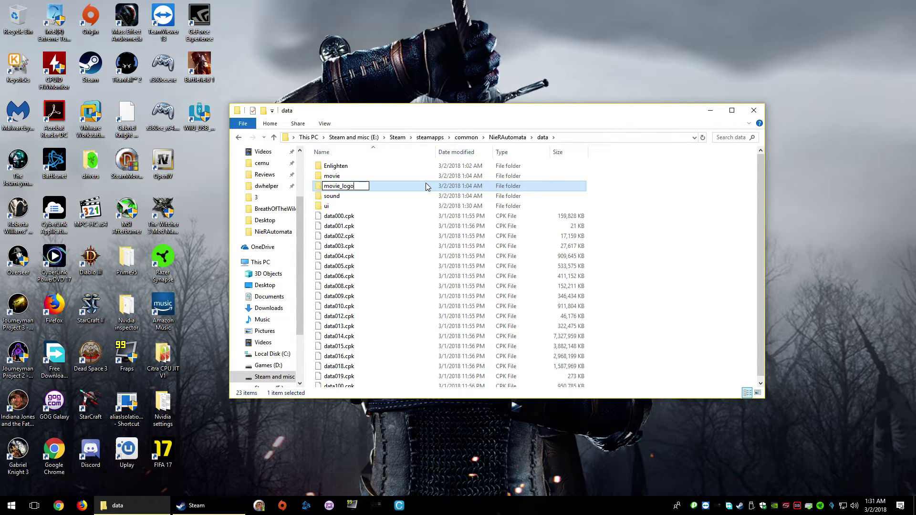
text(a)
key(Return)
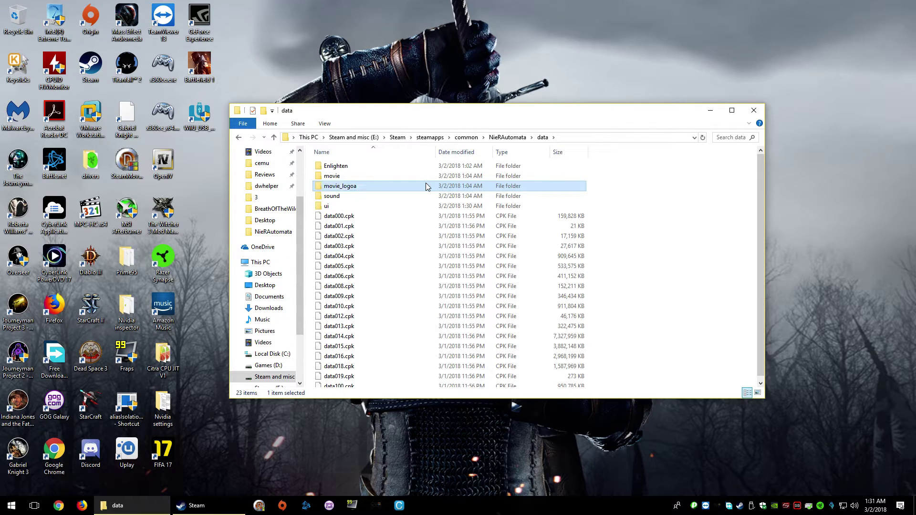